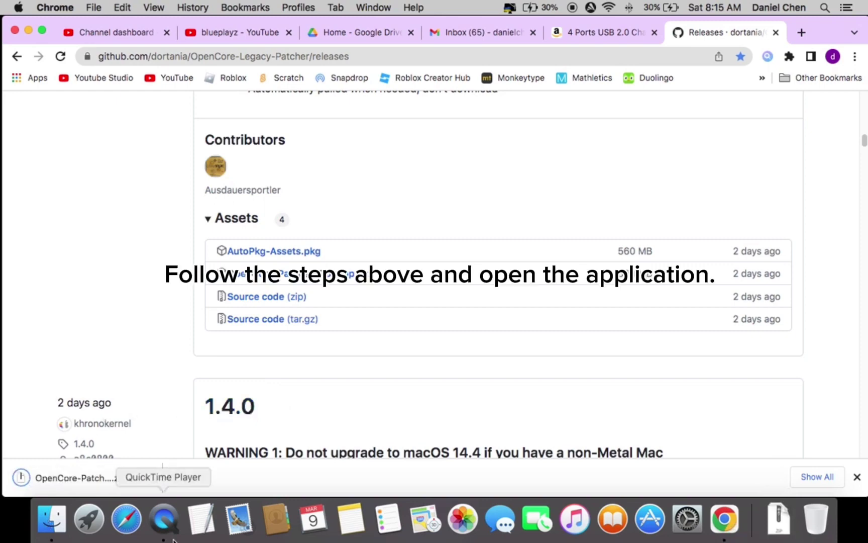
Unzip the downloaded OpenCore-Patcher-GUI.app.zip and launch the extracted patcher application from the Downloads folder
click(112, 479)
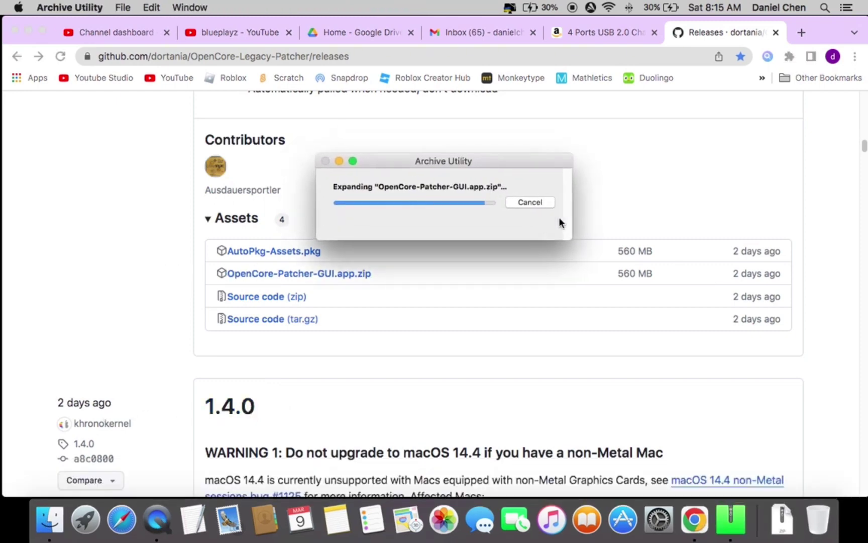
double_click(482, 213)
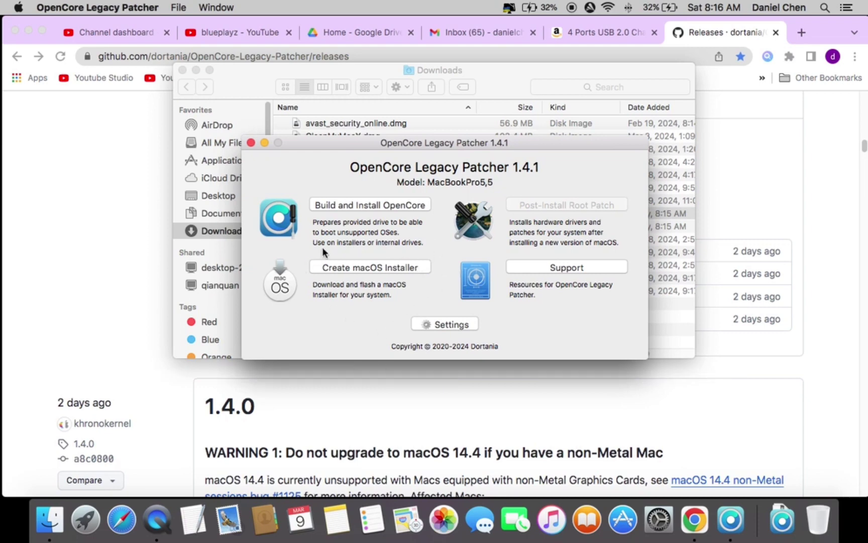
Use Create macOS Installer to download the macOS 12.7.4 Monterey (21H1123) installer
click(367, 267)
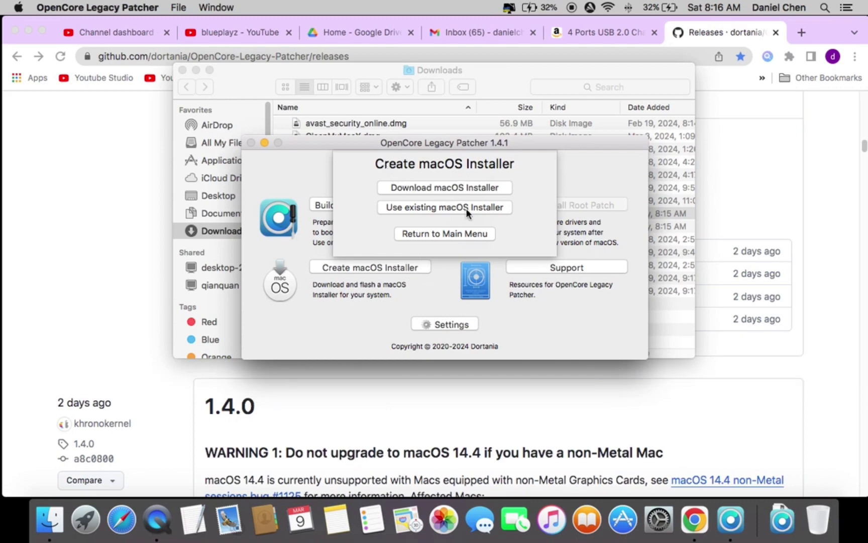
click(463, 186)
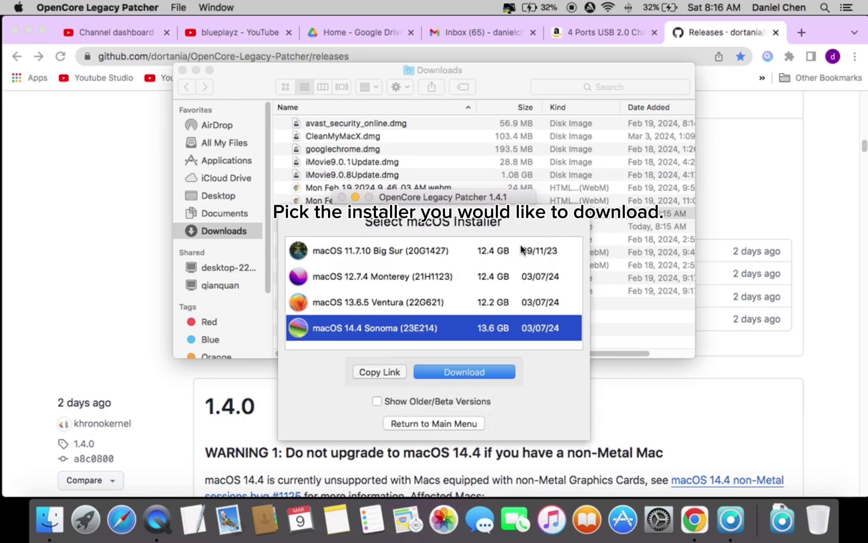
click(442, 405)
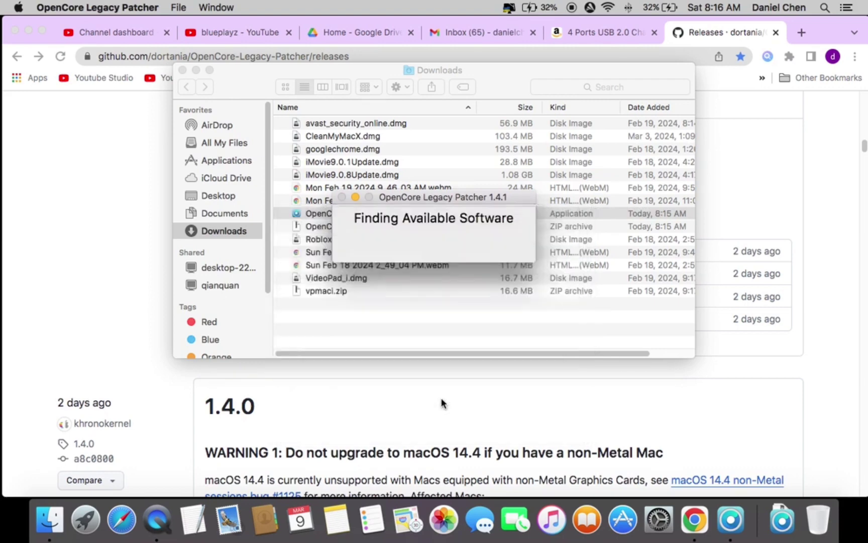
scroll(438, 327, down, 8)
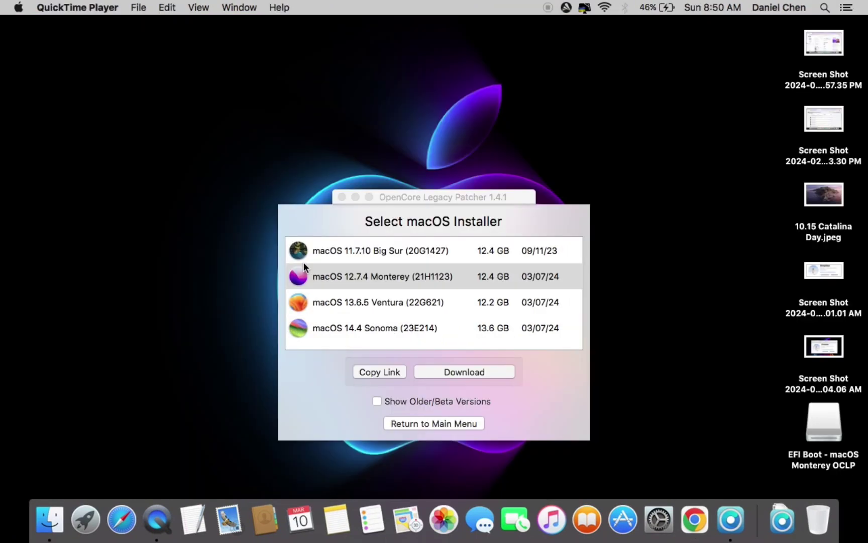
click(304, 273)
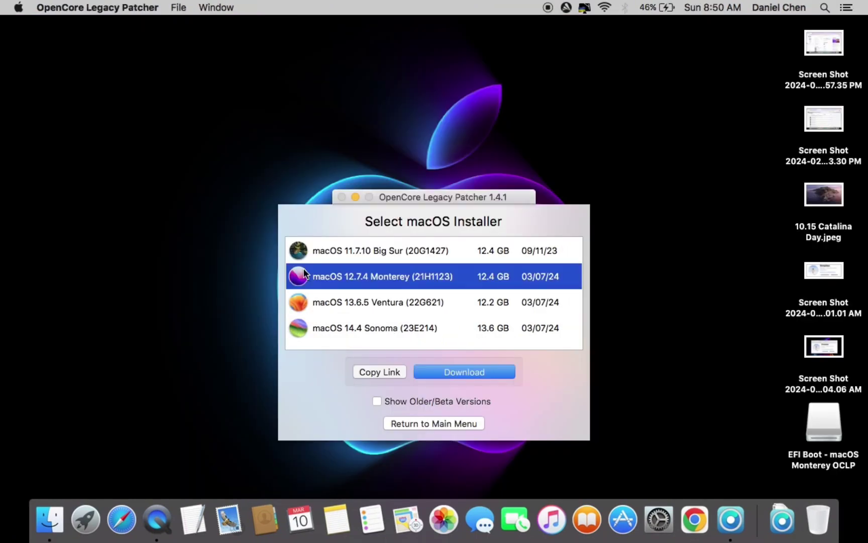
click(433, 372)
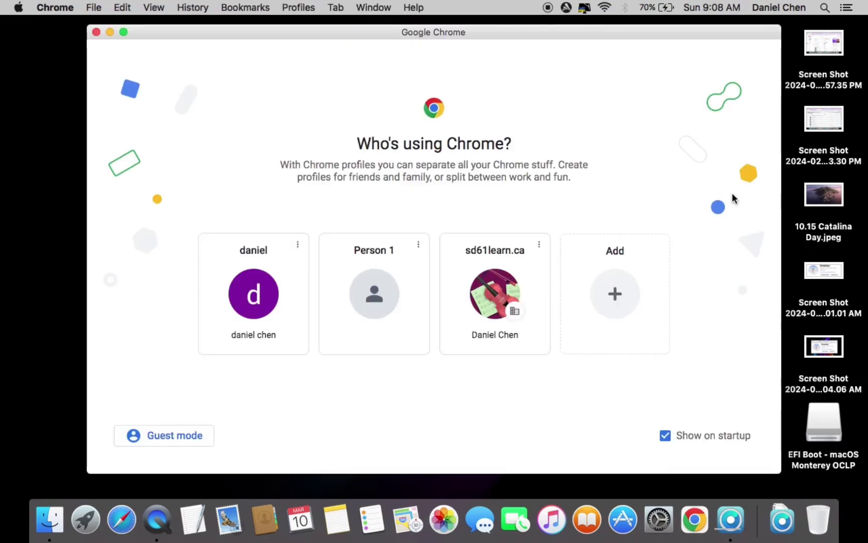
click(290, 279)
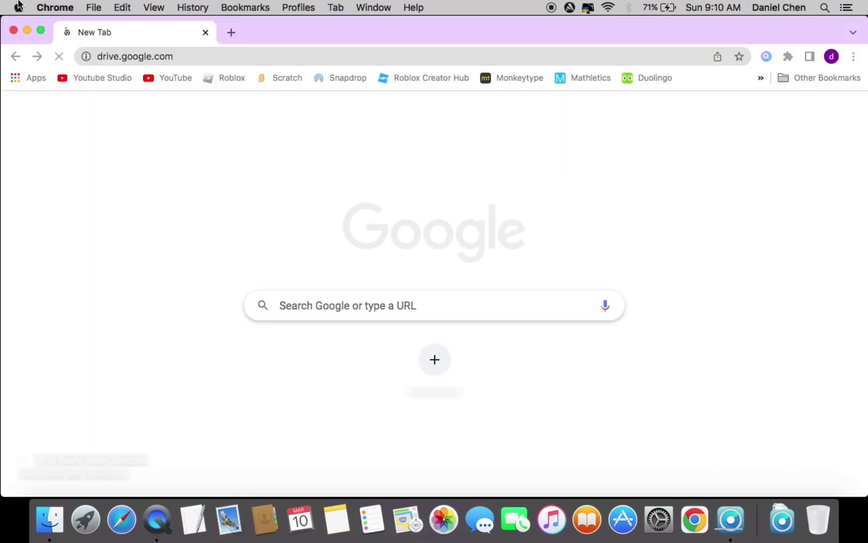
key(super+t)
click(75, 32)
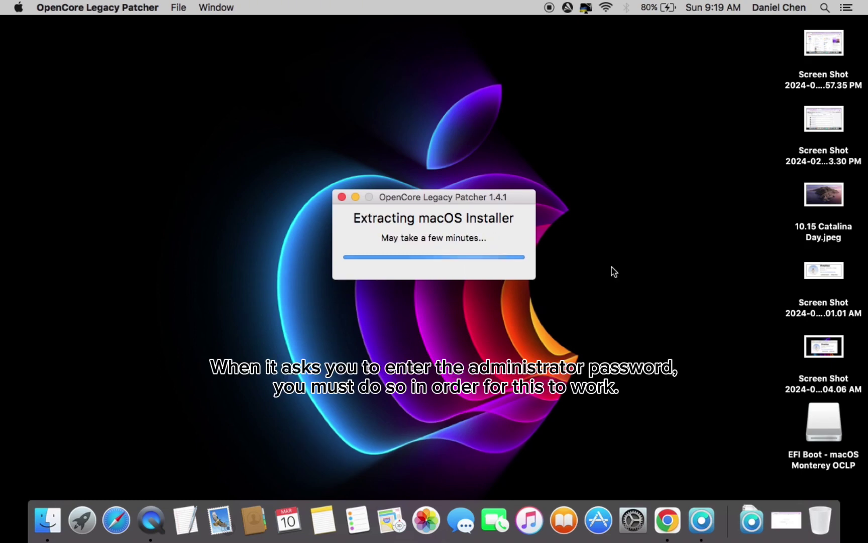
Authorize the extraction of the downloaded macOS installer by entering the administrator password
text(•)
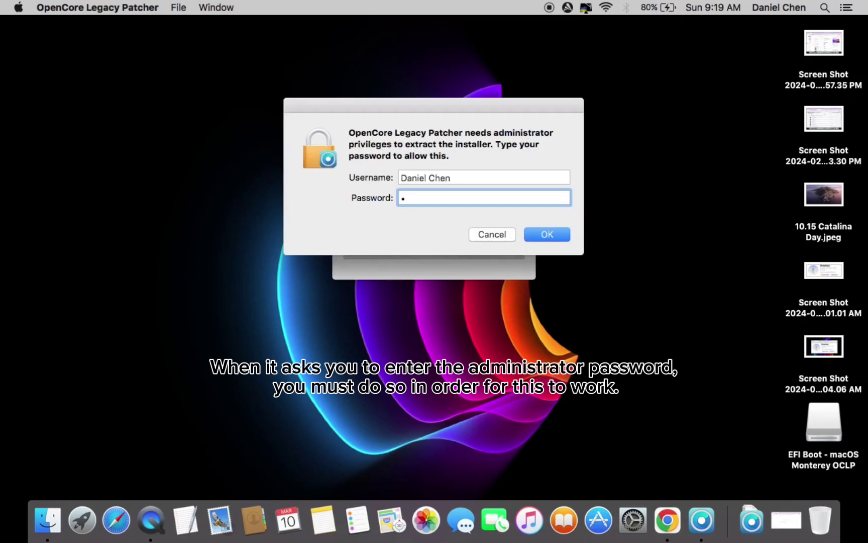
text(••••)
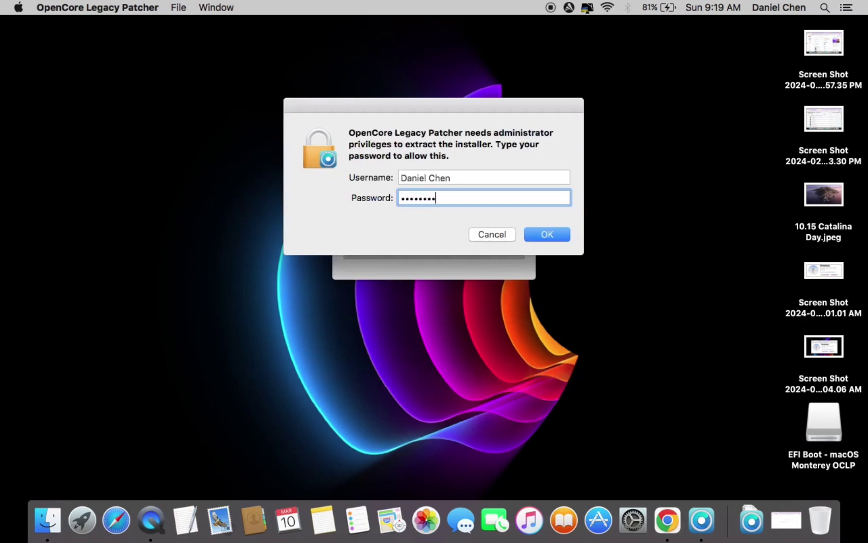
key(Return)
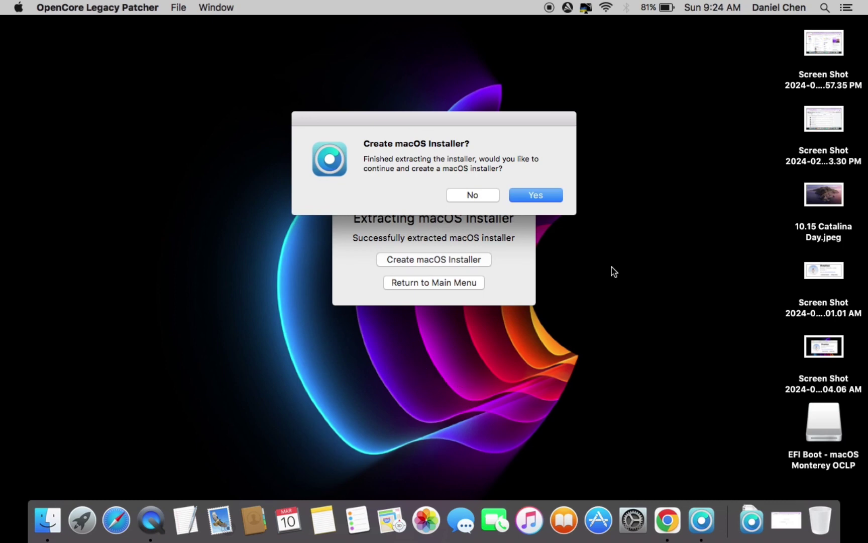
Create the macOS installer from the extracted download on disk3: DataTraveler 3.0 - 15.5 GB and confirm erasing the drive
click(546, 194)
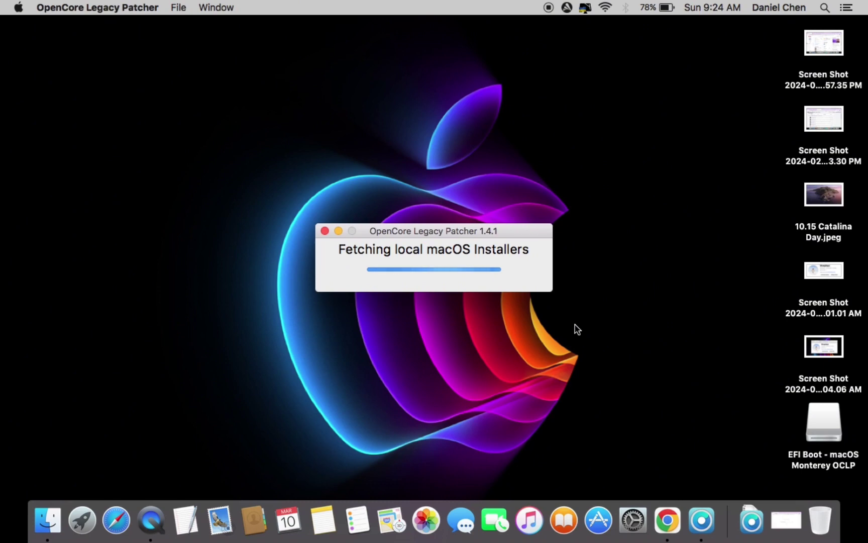
click(532, 279)
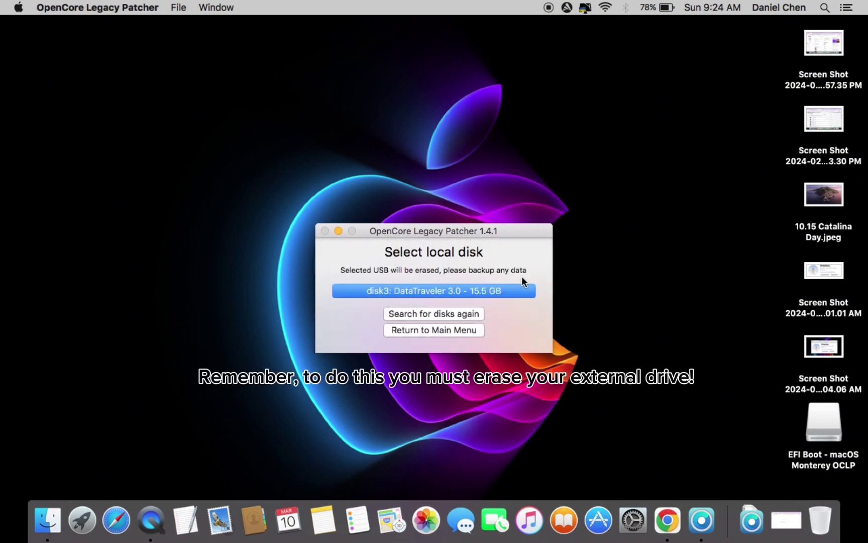
click(514, 291)
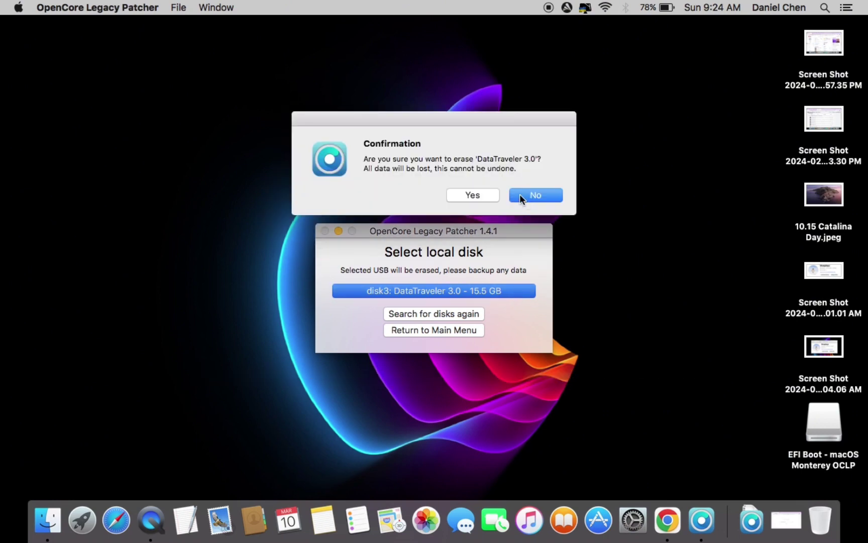
click(484, 194)
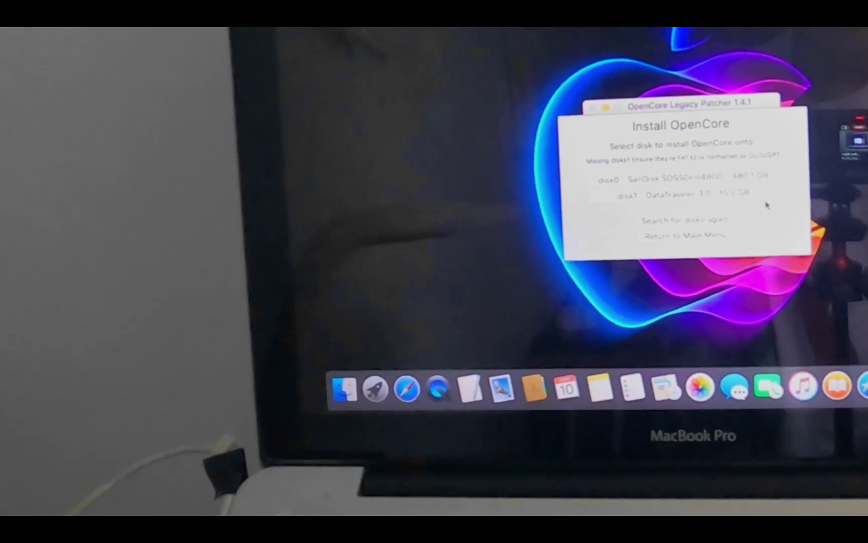
Install OpenCore onto the EFI partition disk1s1 of the DataTraveler 3.0 drive, authorizing the mount with the account password
click(754, 194)
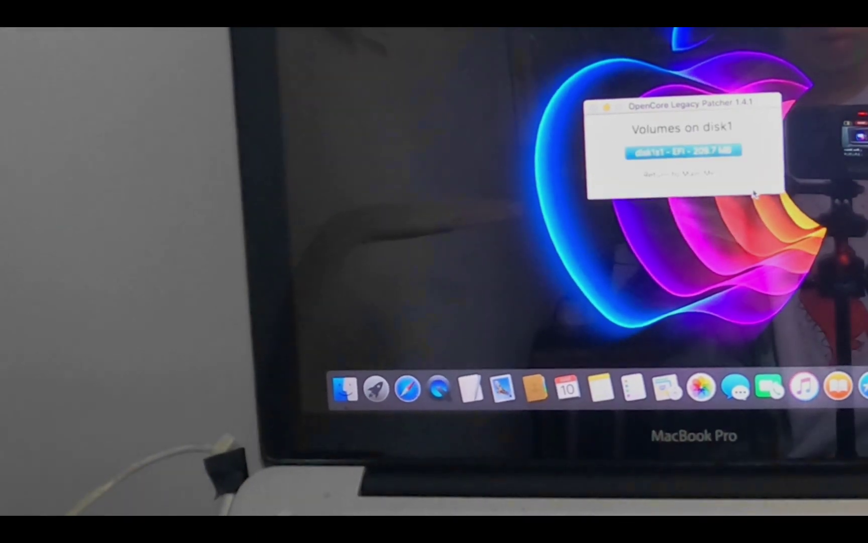
click(729, 151)
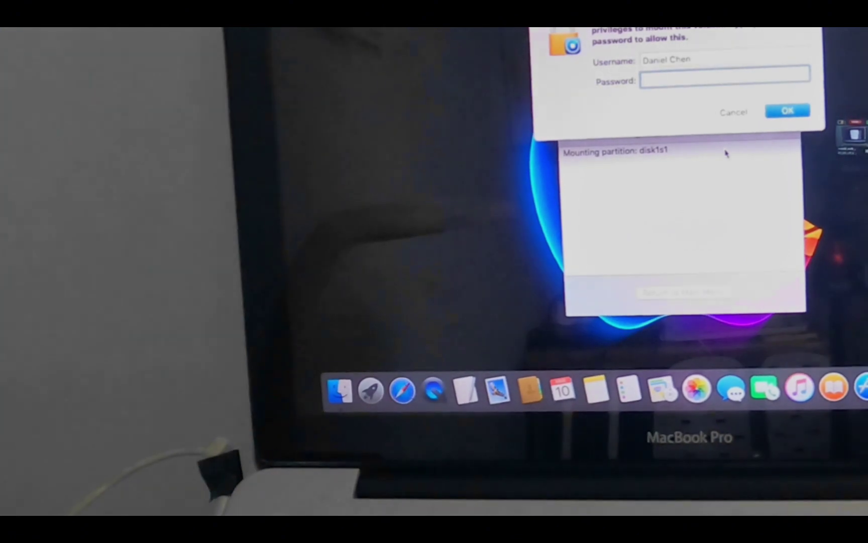
text(aaaaaaaaa)
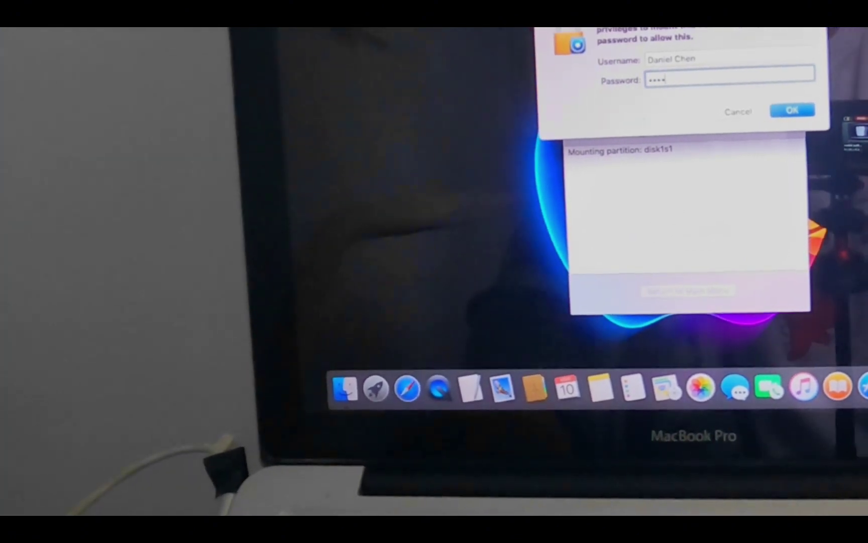
key(Return)
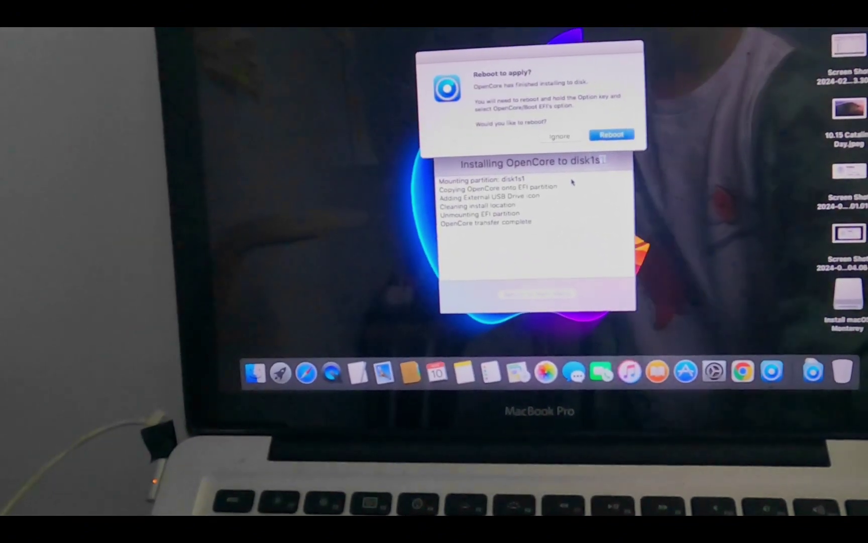
Reboot to apply the OpenCore installation and confirm the computer restart
click(598, 134)
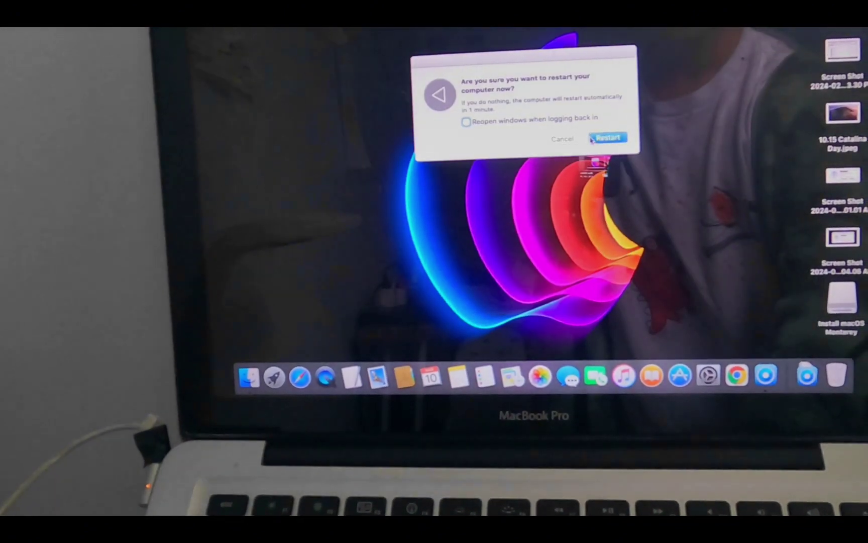
click(595, 139)
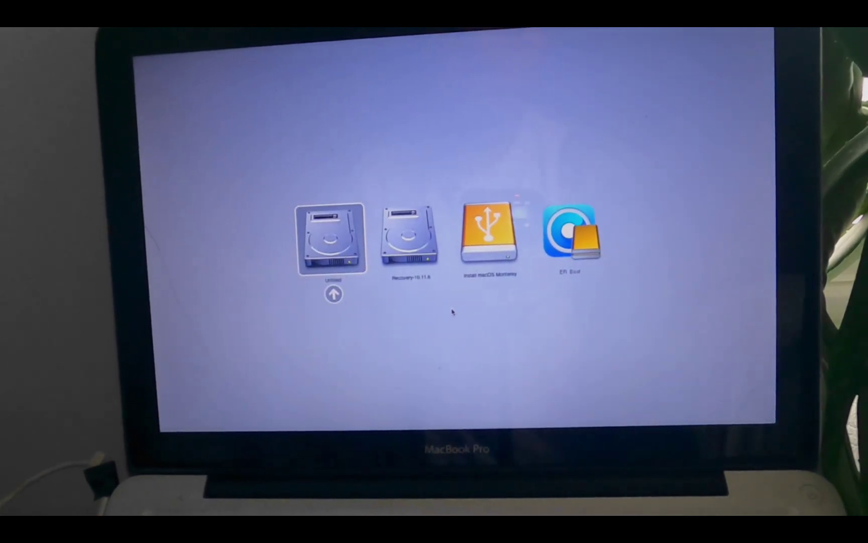
Boot the Mac from EFI Boot and start Install macOS Monterey from the OpenCore boot picker
key(Right)
key(Right)
key(Right)
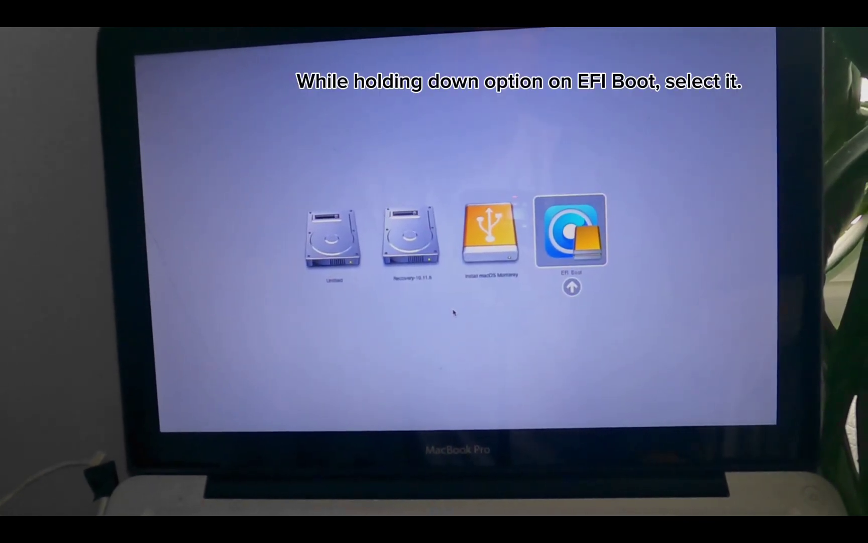
key(Return)
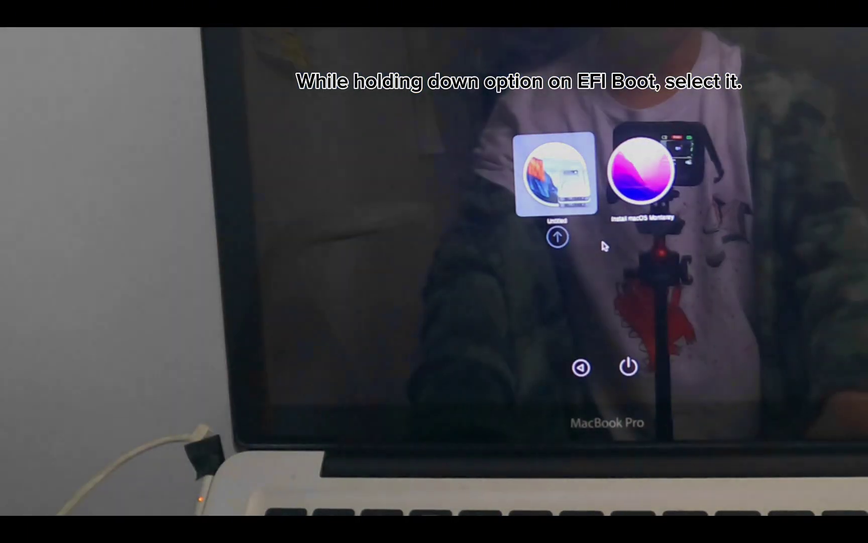
key(Right)
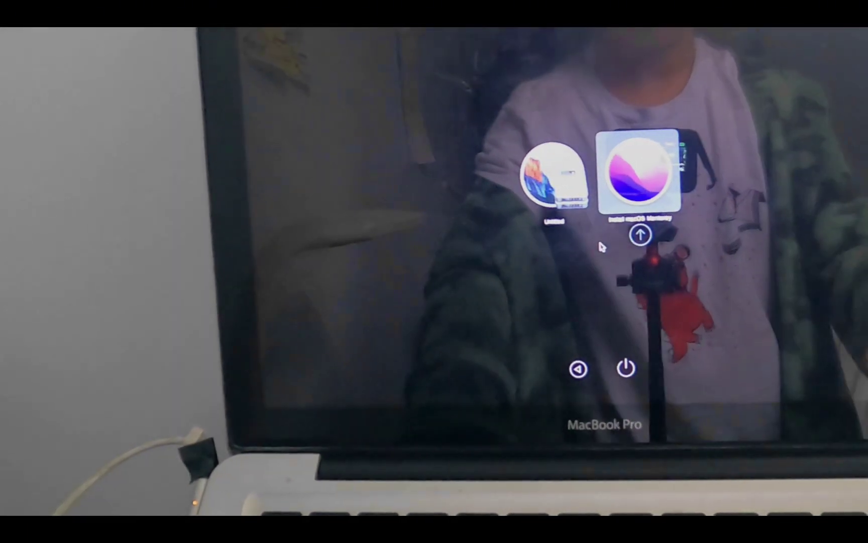
key(Return)
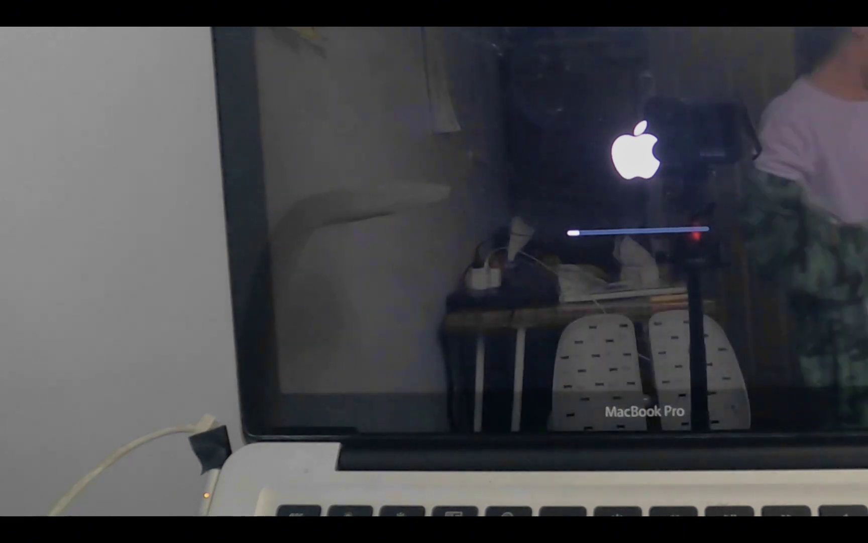